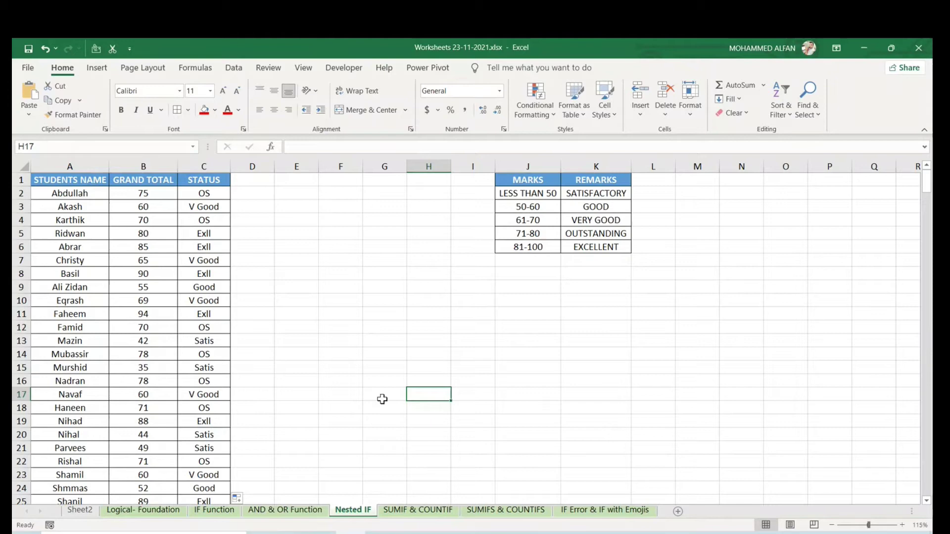
{"action": "left_click", "coordinate": [428, 511]}
{"action": "left_click", "coordinate": [393, 447]}
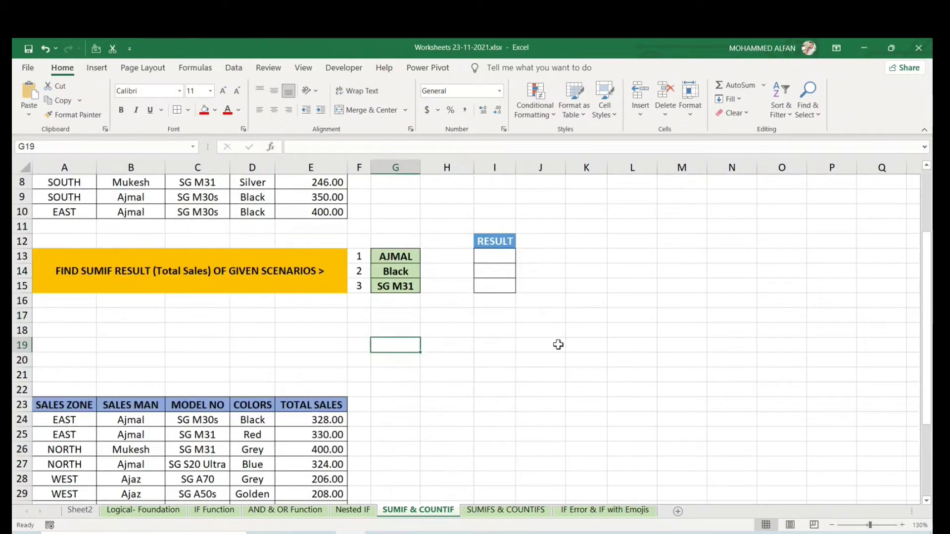
{"action": "left_click", "coordinate": [488, 273]}
{"action": "left_click_drag", "start_coordinate": [43, 182], "coordinate": [332, 315]}
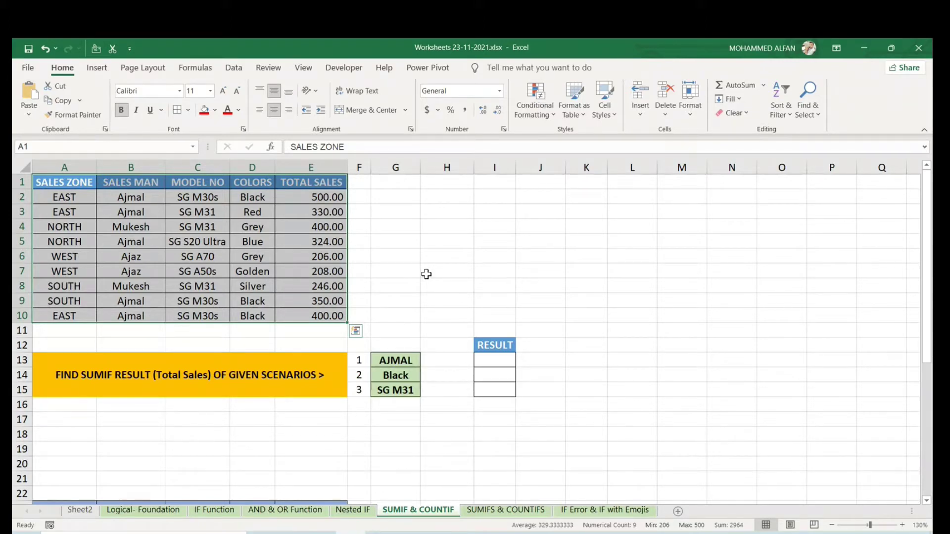
- Select the TOTAL SALES values and the SALES MAN names to review the sales table
{"action": "left_click", "coordinate": [426, 274]}
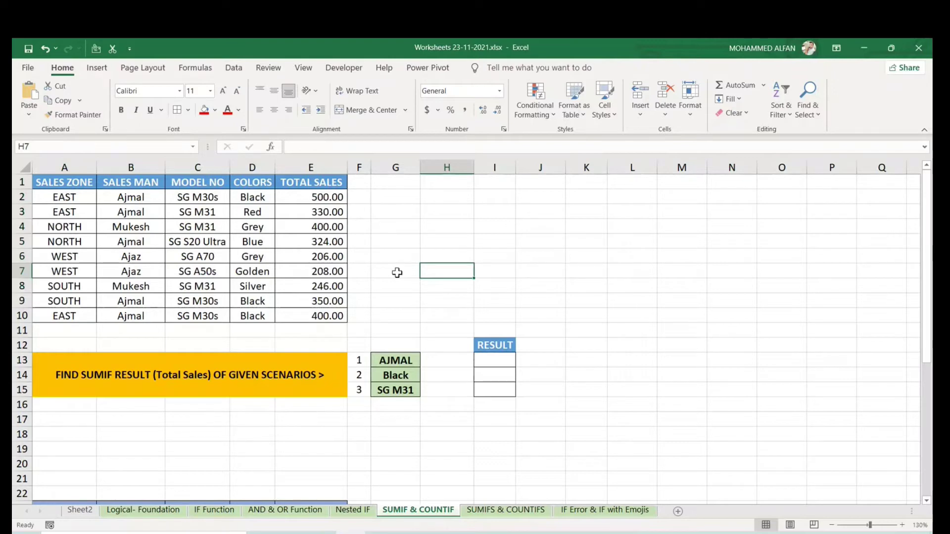
{"action": "left_click_drag", "start_coordinate": [331, 197], "coordinate": [331, 313]}
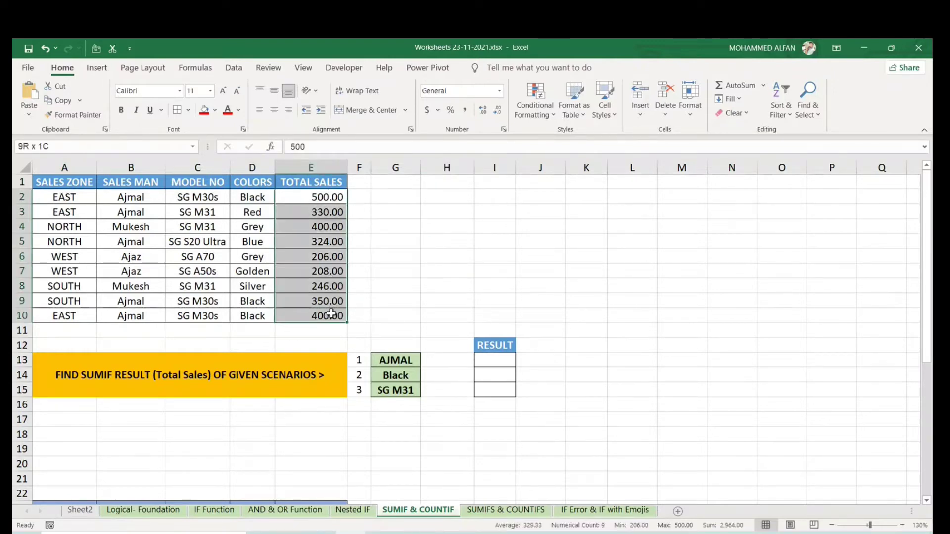
{"action": "left_click_drag", "start_coordinate": [131, 197], "coordinate": [131, 315]}
{"action": "left_click", "coordinate": [540, 256]}
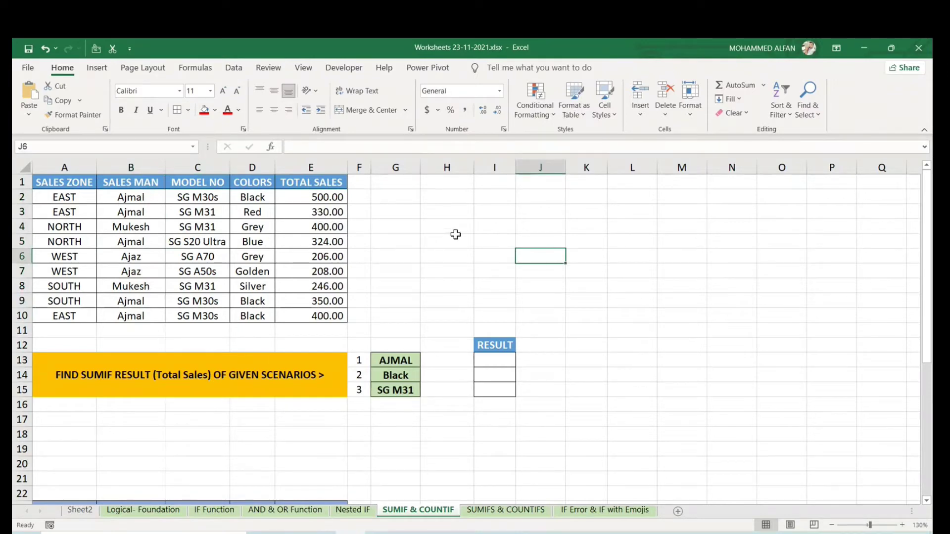
{"action": "left_click_drag", "start_coordinate": [130, 198], "coordinate": [282, 312]}
{"action": "left_click", "coordinate": [453, 269]}
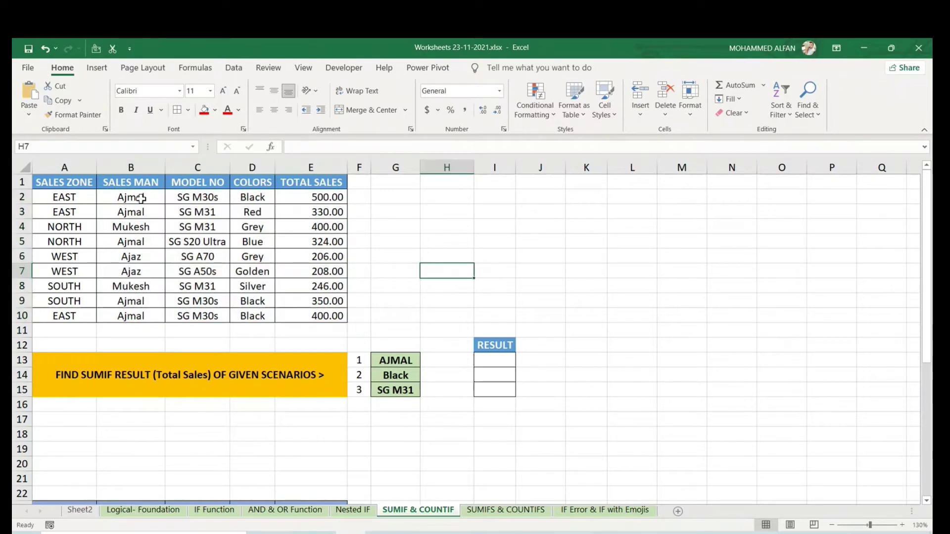
- Ctrl-select Ajmal's sales in E2, E3, E5, E9, E10 (500, 330, 324, 350, 400), summing 1,904
{"action": "left_click", "coordinate": [141, 198]}
{"action": "left_click", "coordinate": [322, 198]}
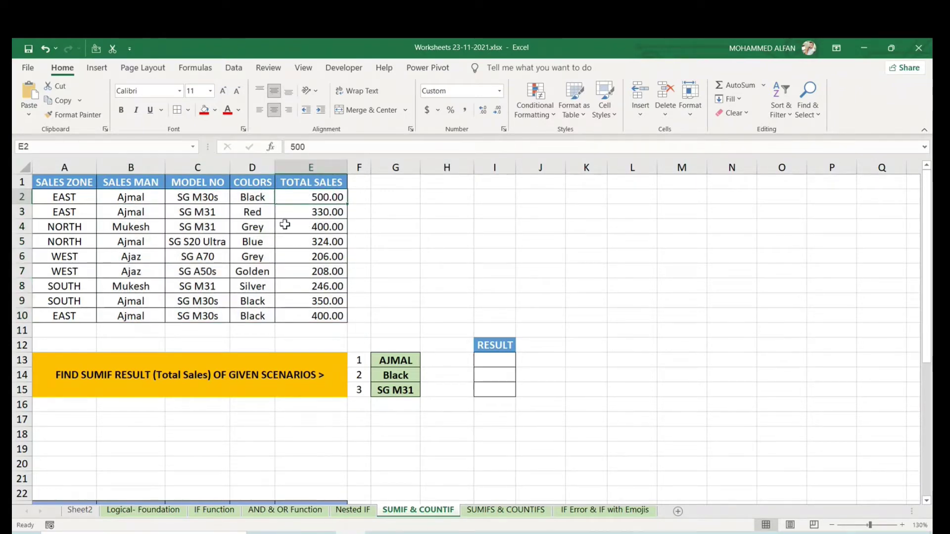
{"action": "left_click", "coordinate": [312, 212], "text": "ctrl"}
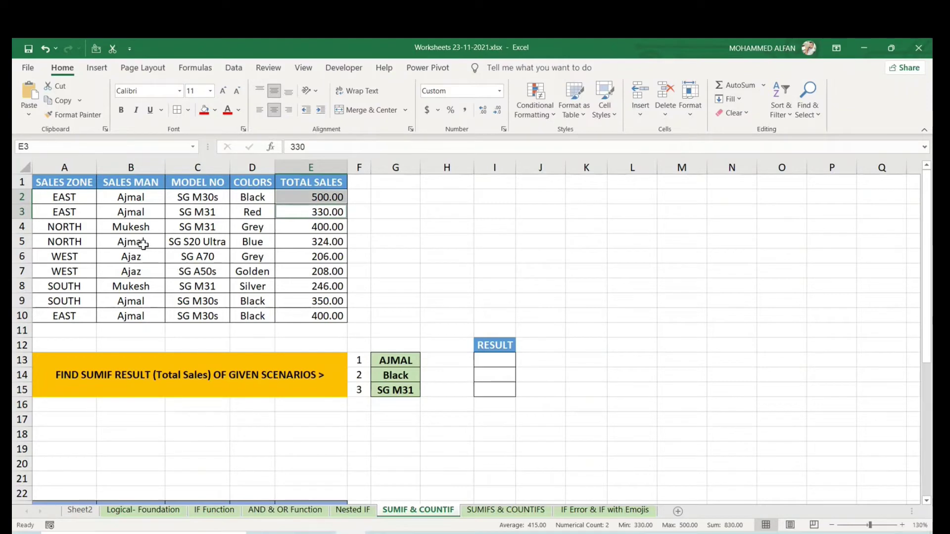
{"action": "left_click", "coordinate": [317, 242], "text": "ctrl"}
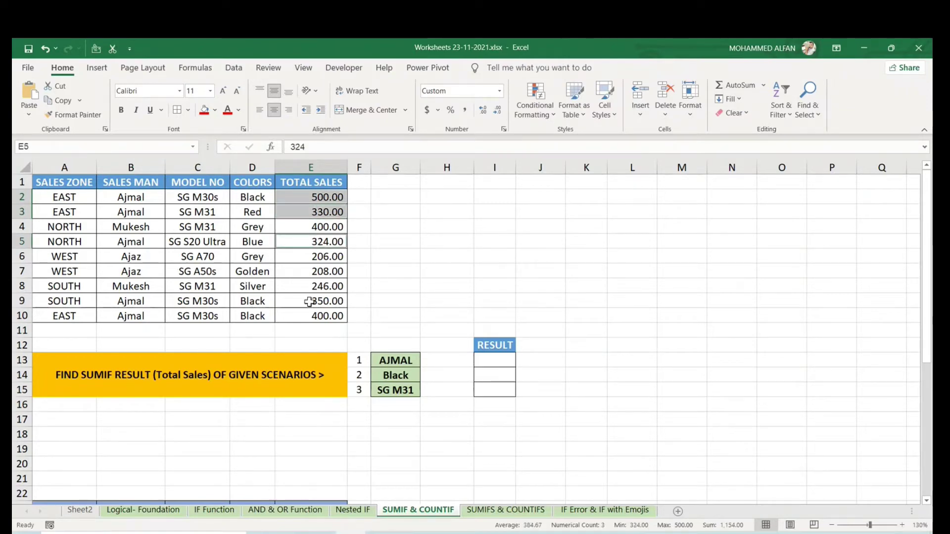
{"action": "left_click", "coordinate": [315, 300], "text": "ctrl"}
{"action": "left_click", "coordinate": [315, 315], "text": "ctrl"}
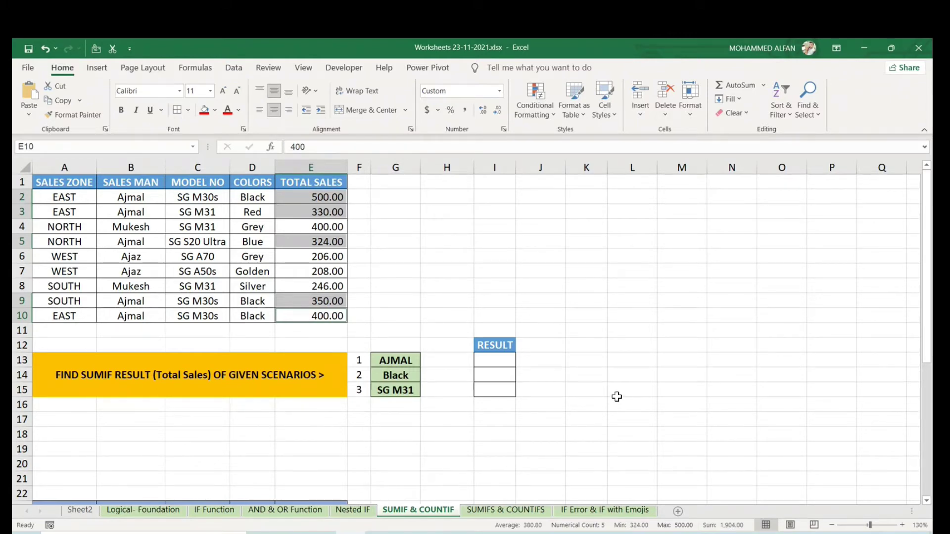
- Begin a SUMIF formula in I13, then cancel the unfinished entry
{"action": "left_click", "coordinate": [396, 360]}
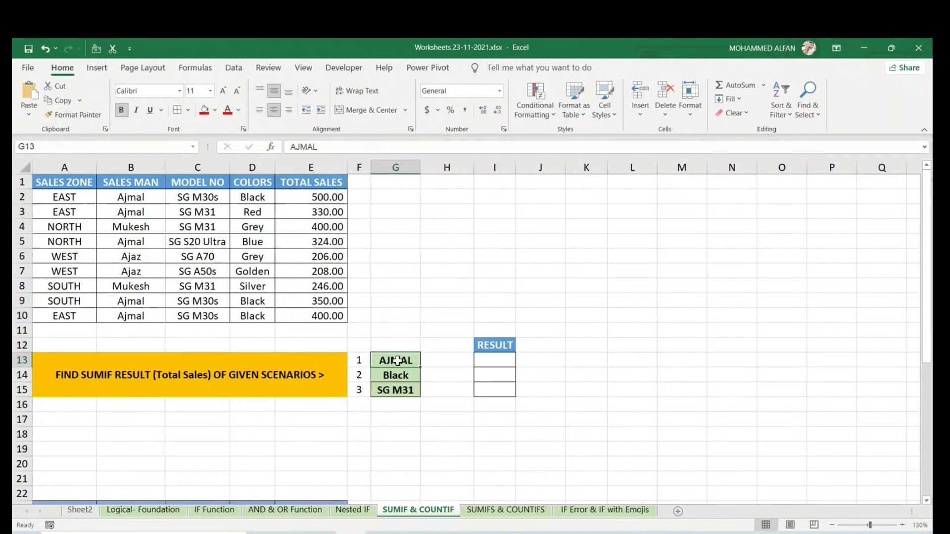
{"action": "left_click", "coordinate": [494, 360]}
{"action": "type", "text": "=sumif"}
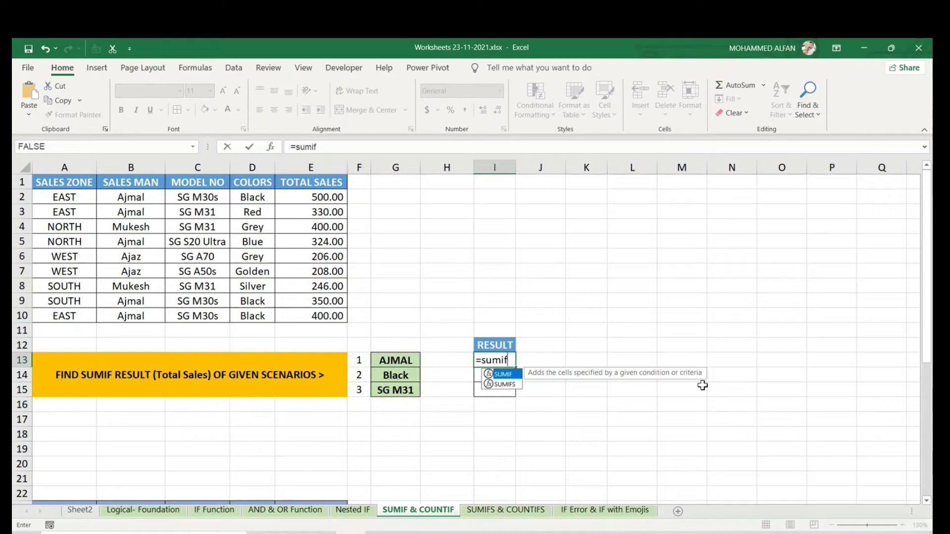
{"action": "type", "text": "("}
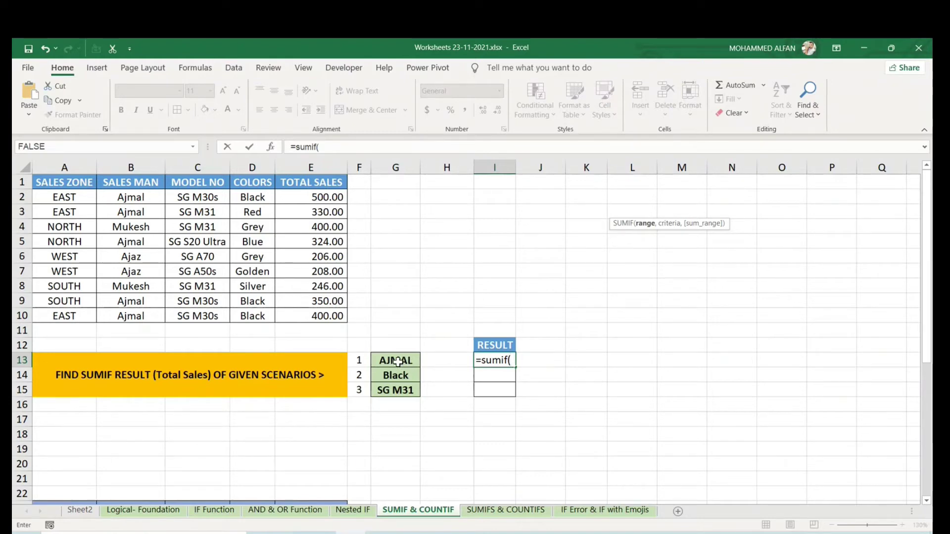
{"action": "key", "text": "Escape"}
{"action": "left_click", "coordinate": [643, 287]}
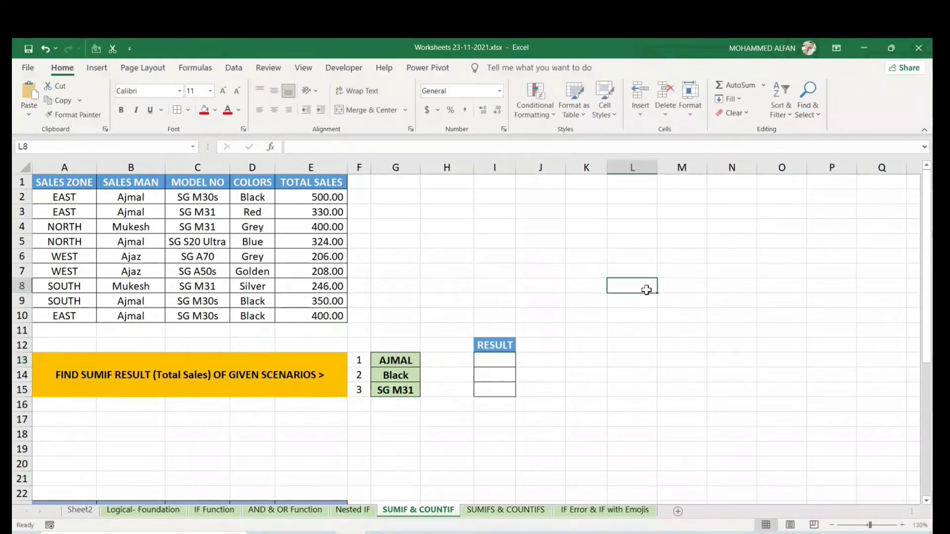
{"action": "left_click_drag", "start_coordinate": [699, 251], "coordinate": [682, 377]}
- Enter =SUMIF(B1:B10,G13,E1:E10) in I13, returning 1904 for AJMAL
{"action": "left_click", "coordinate": [494, 361]}
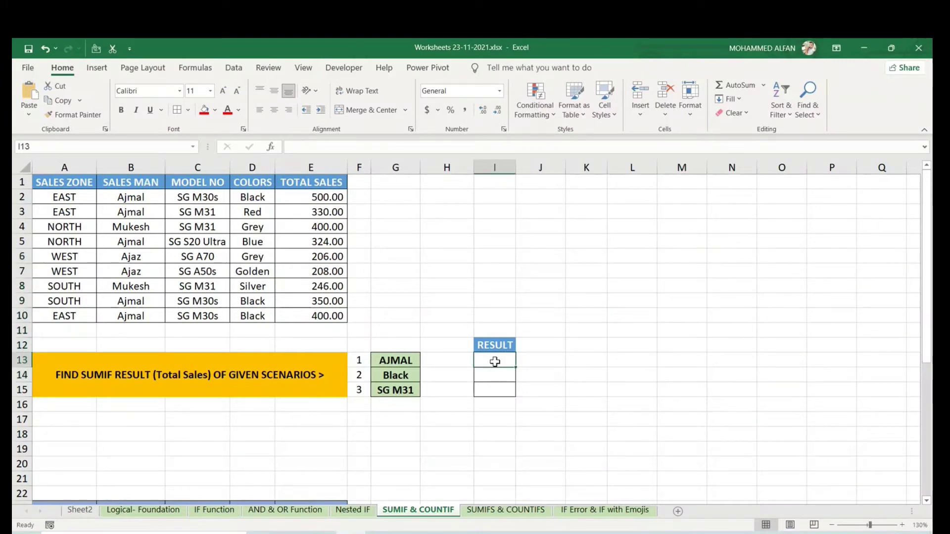
{"action": "type", "text": "=sumif"}
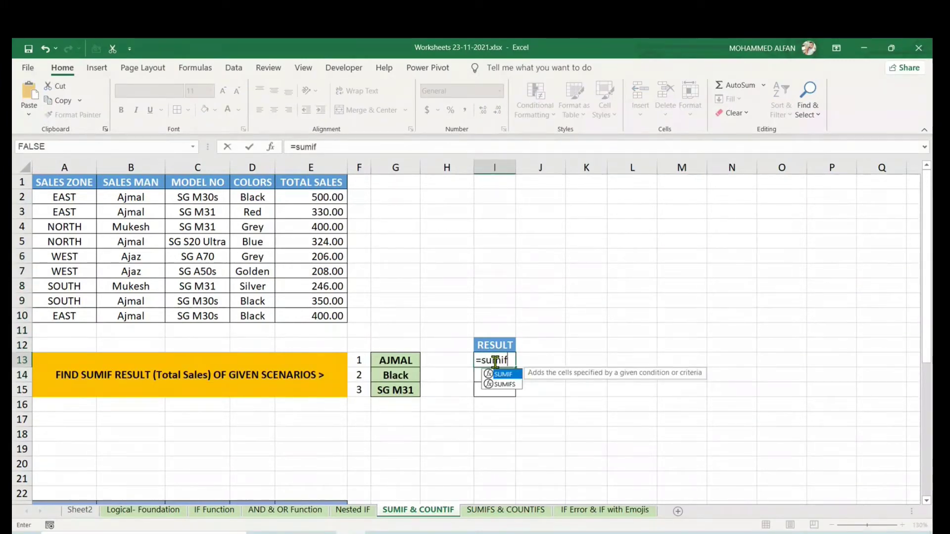
{"action": "type", "text": "("}
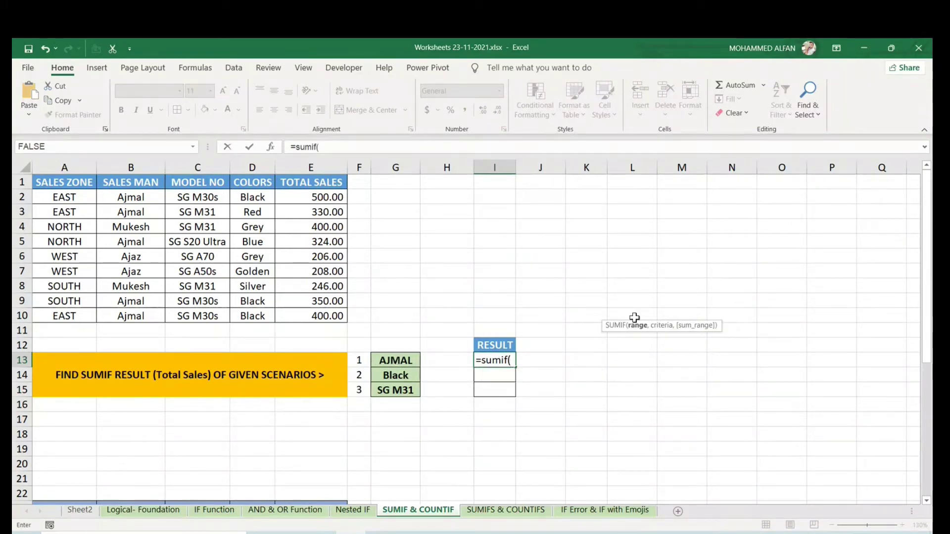
{"action": "left_click_drag", "start_coordinate": [130, 182], "coordinate": [132, 310]}
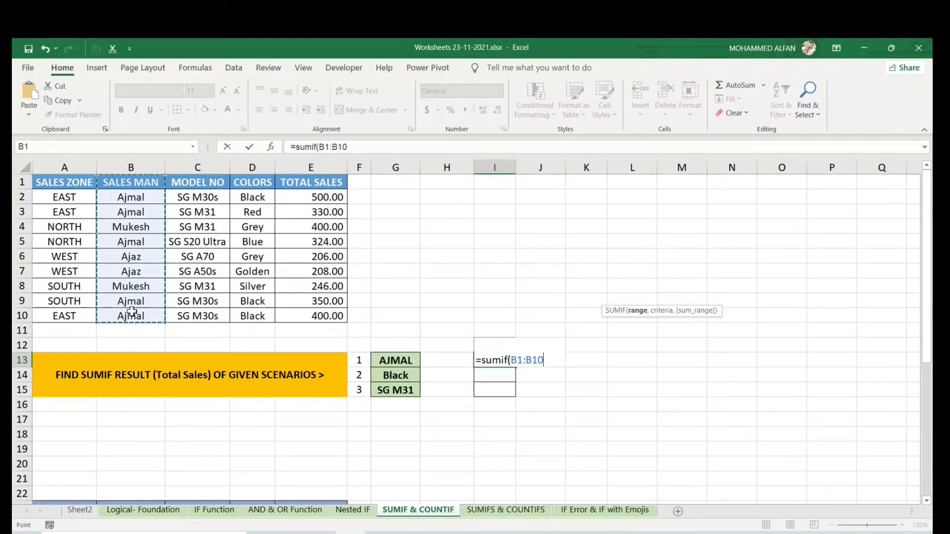
{"action": "type", "text": ","}
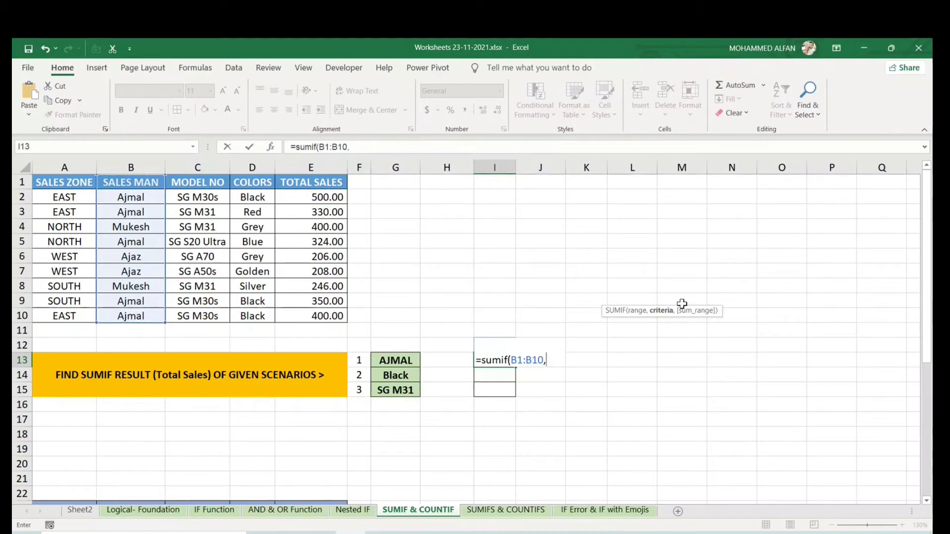
{"action": "left_click", "coordinate": [398, 360]}
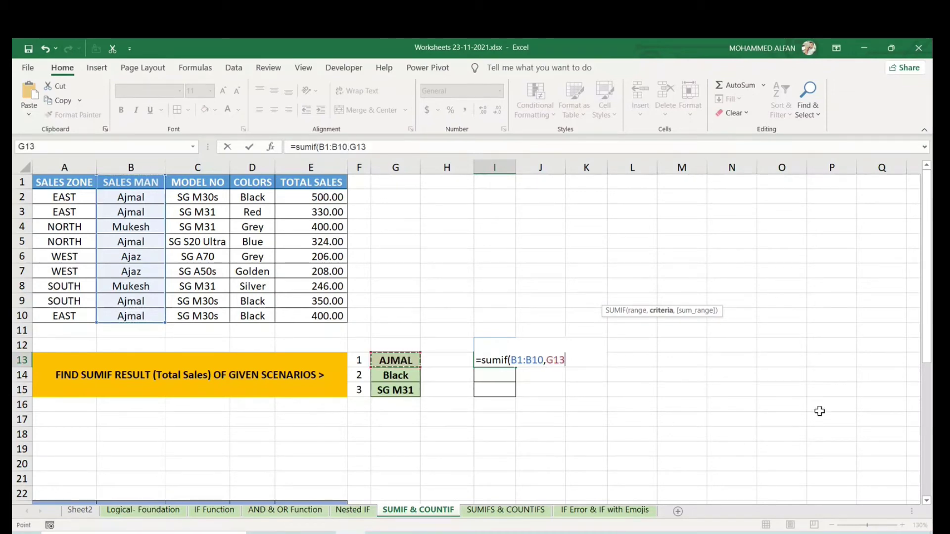
{"action": "type", "text": ","}
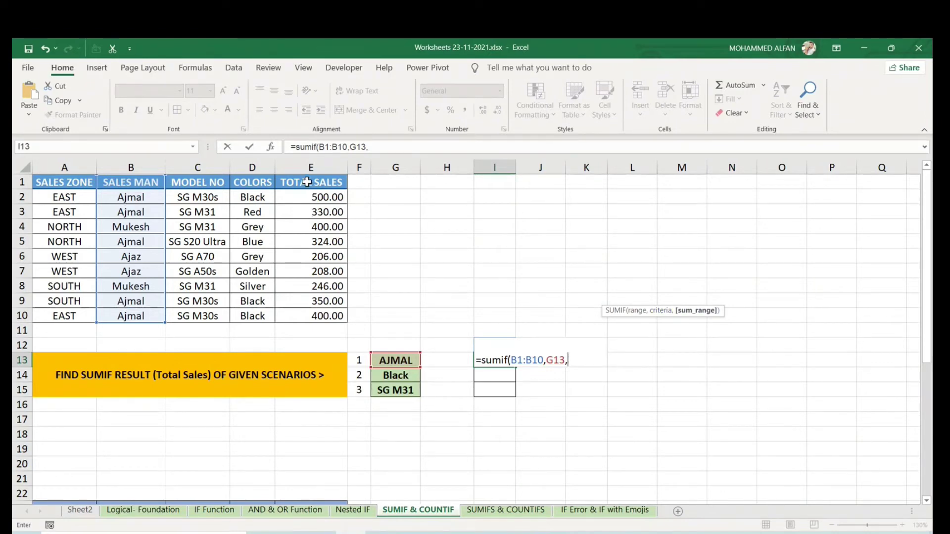
{"action": "left_click_drag", "start_coordinate": [305, 183], "coordinate": [302, 314]}
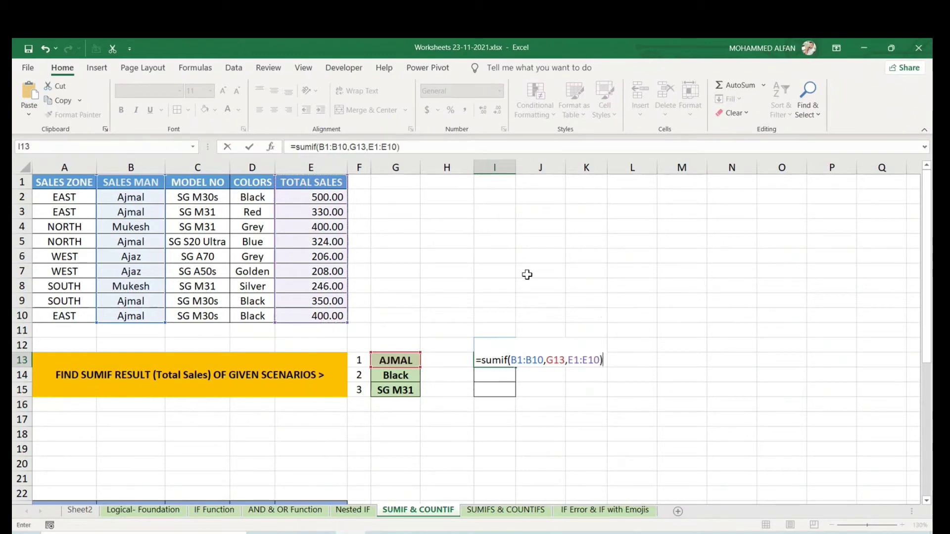
{"action": "key", "text": "Return"}
{"action": "left_click", "coordinate": [510, 356]}
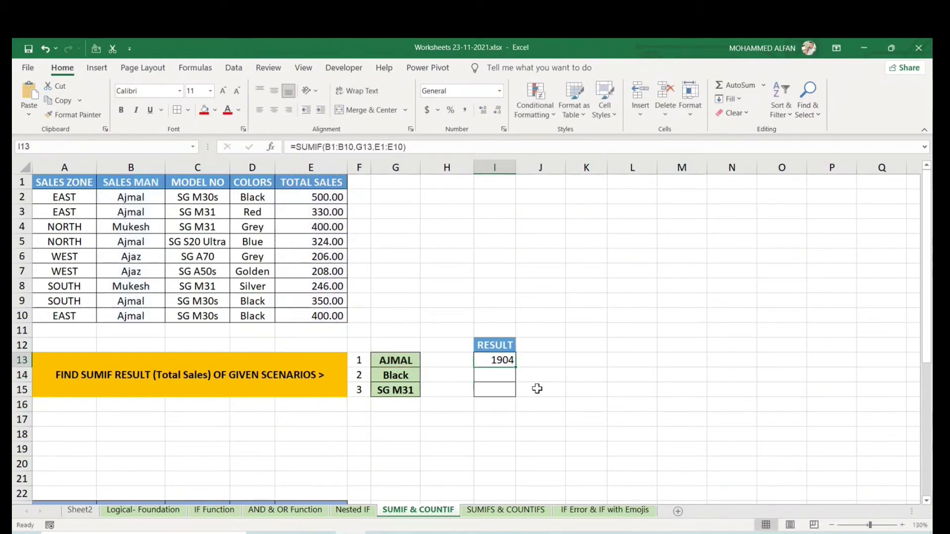
- Enter =SUMIF(B1:B10,"Ajmal",E1:E10) in L7, also returning 1904
{"action": "left_click", "coordinate": [406, 361]}
{"action": "left_click", "coordinate": [627, 275]}
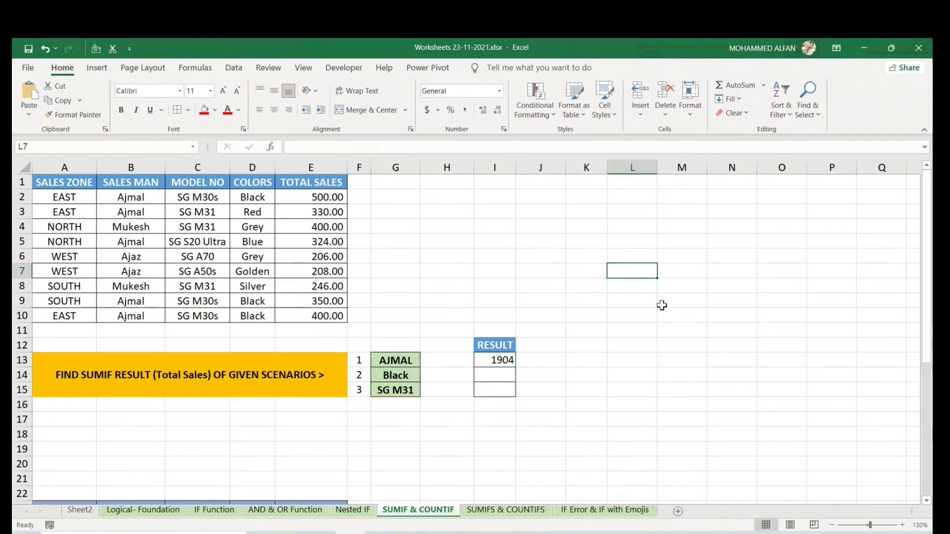
{"action": "type", "text": "=sumif"}
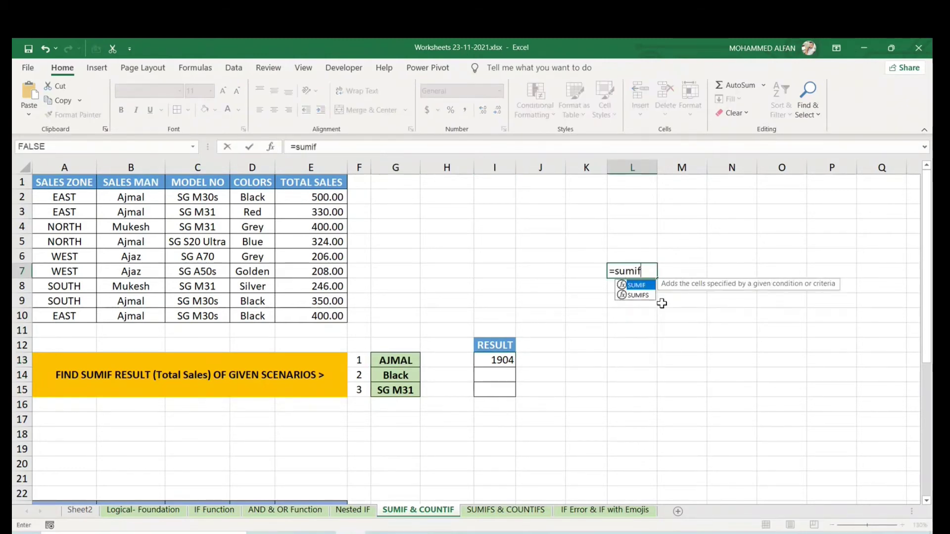
{"action": "key", "text": "Tab"}
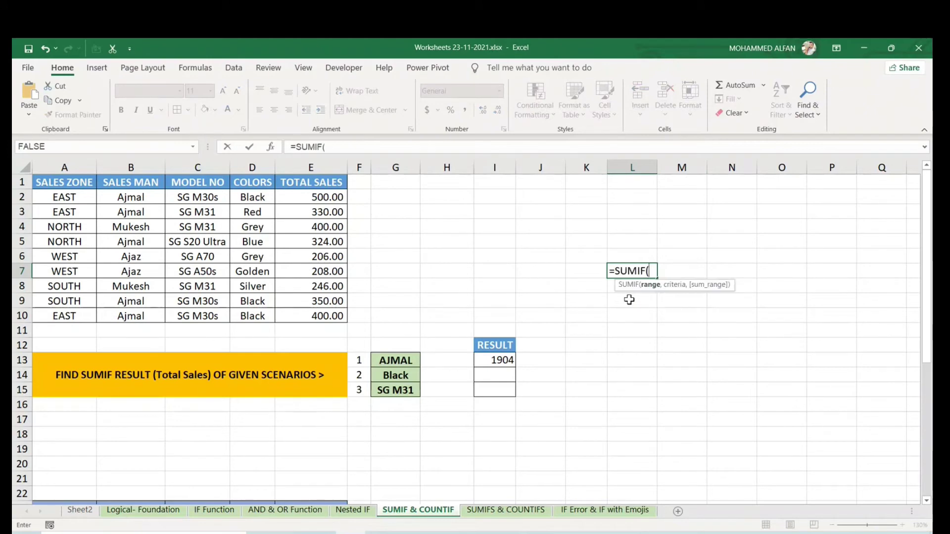
{"action": "left_click_drag", "start_coordinate": [130, 183], "coordinate": [131, 316]}
{"action": "type", "text": ","}
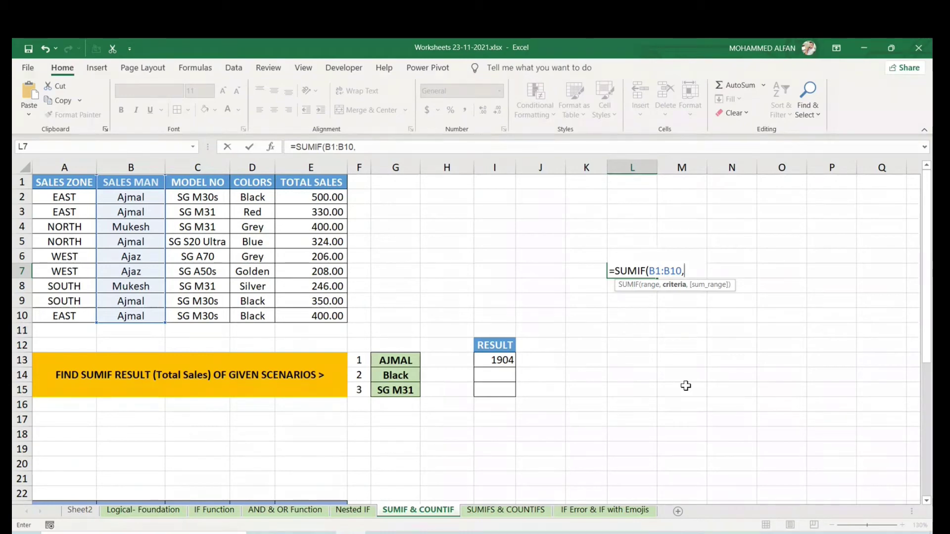
{"action": "type", "text": "\"Ajmal"}
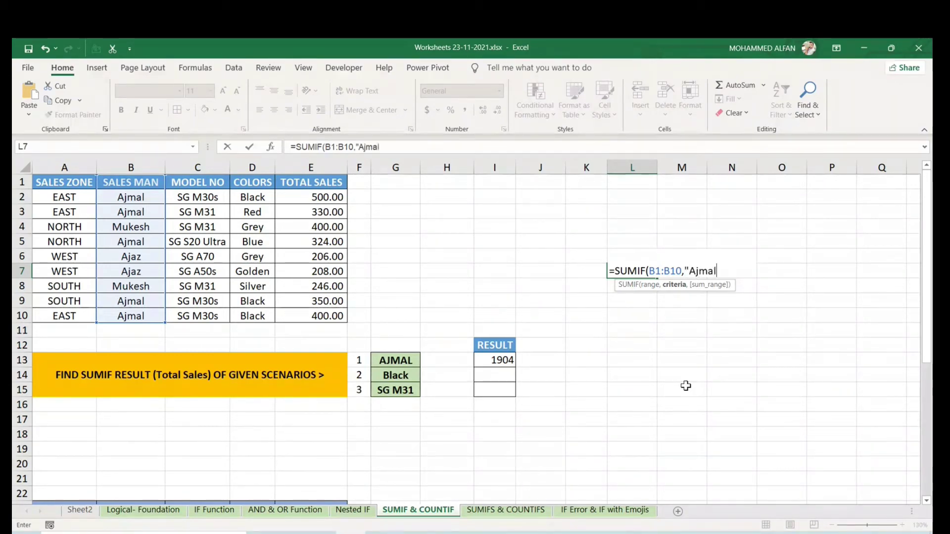
{"action": "type", "text": "\","}
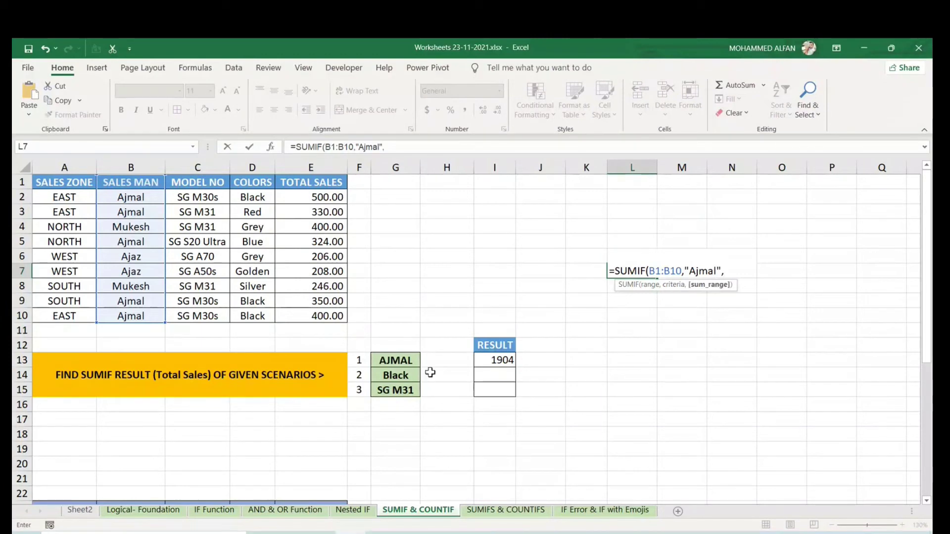
{"action": "left_click_drag", "start_coordinate": [313, 181], "coordinate": [322, 315]}
{"action": "key", "text": "Return"}
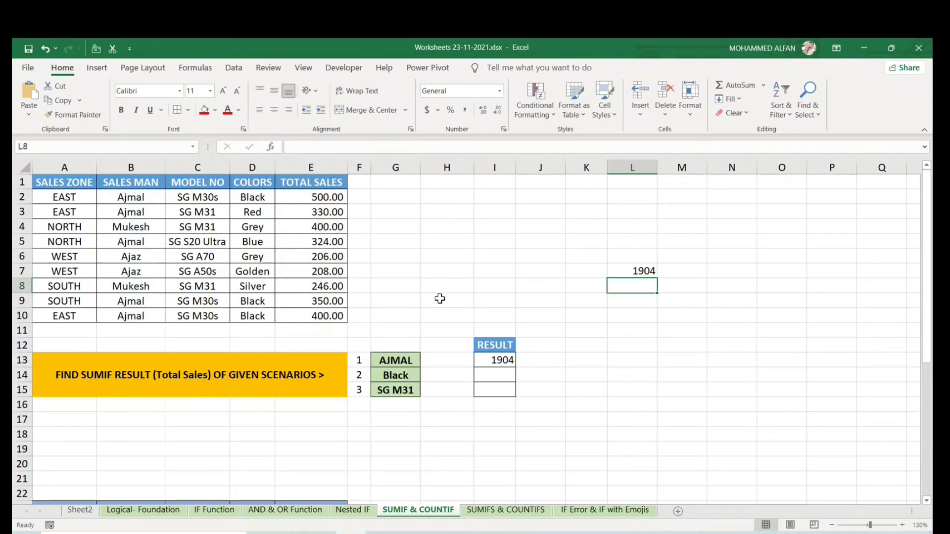
{"action": "left_click", "coordinate": [636, 273]}
- Test recalculation by deleting B3 and pasting B3's name over B4, undoing both changes
{"action": "left_click", "coordinate": [142, 213]}
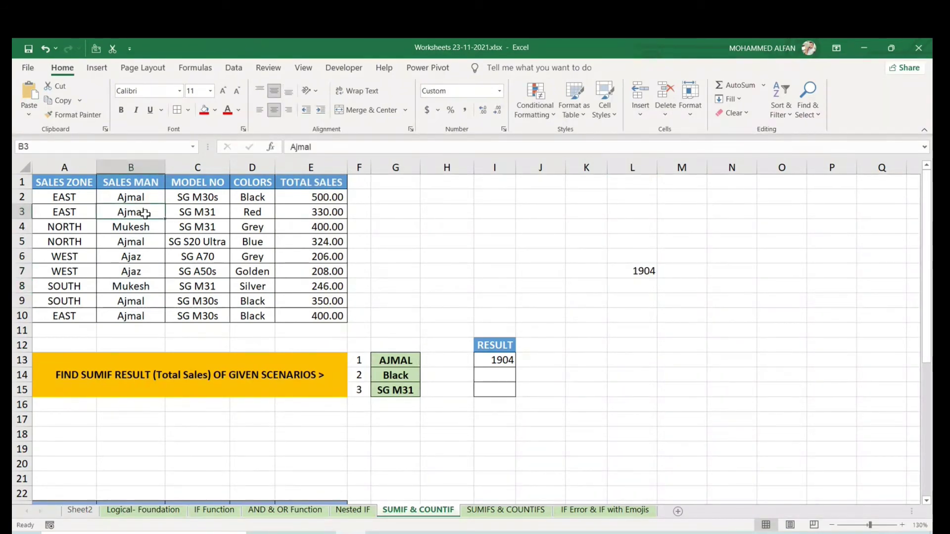
{"action": "key", "text": "Delete"}
{"action": "key", "text": "ctrl+z"}
{"action": "key", "text": "ctrl+c"}
{"action": "left_click", "coordinate": [145, 226]}
{"action": "key", "text": "ctrl+v"}
{"action": "key", "text": "ctrl+z"}
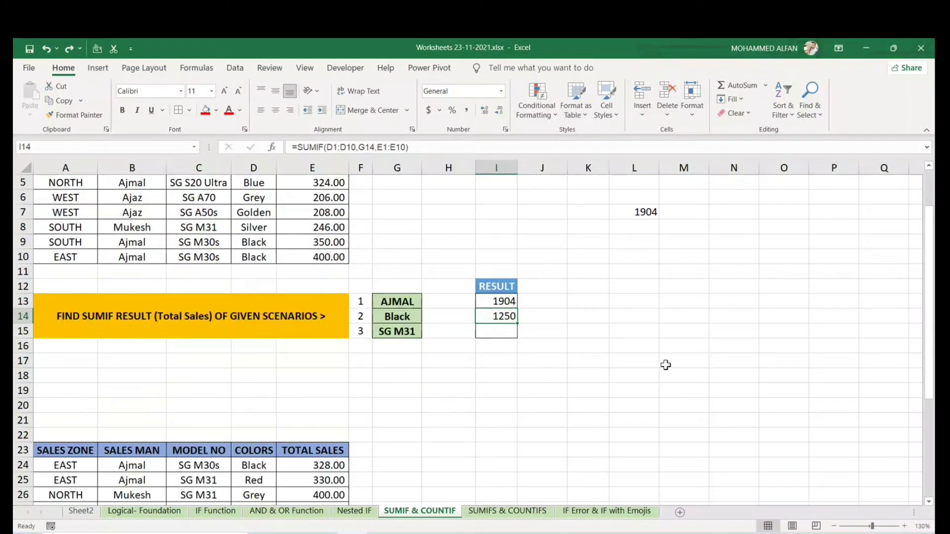
{"action": "scroll", "coordinate": [663, 364], "scroll_direction": "down", "scroll_amount": 2}
- Review the second table's TOTAL SALES E24:E32 and Ajmal's entries in B24, B27, B31, B32
{"action": "scroll", "coordinate": [664, 360], "scroll_direction": "down", "scroll_amount": 3}
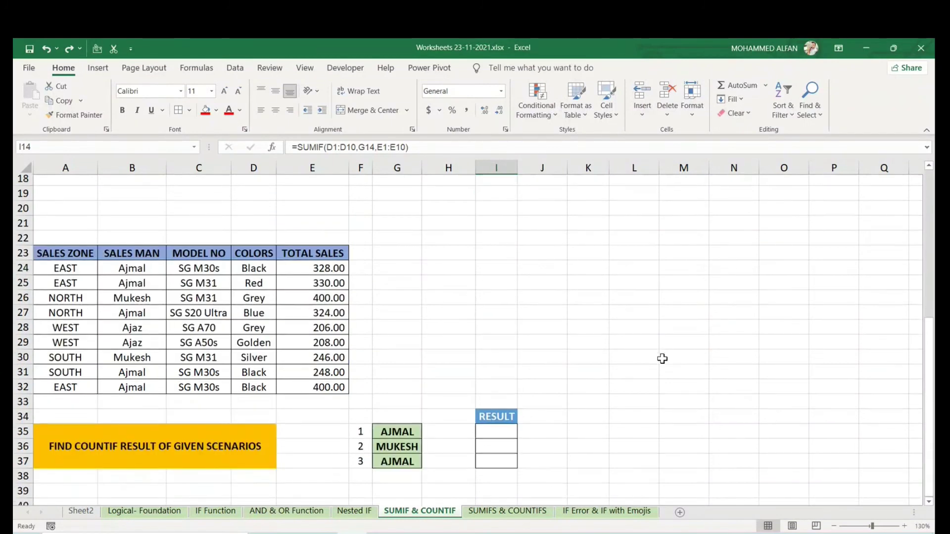
{"action": "left_click_drag", "start_coordinate": [312, 226], "coordinate": [313, 346]}
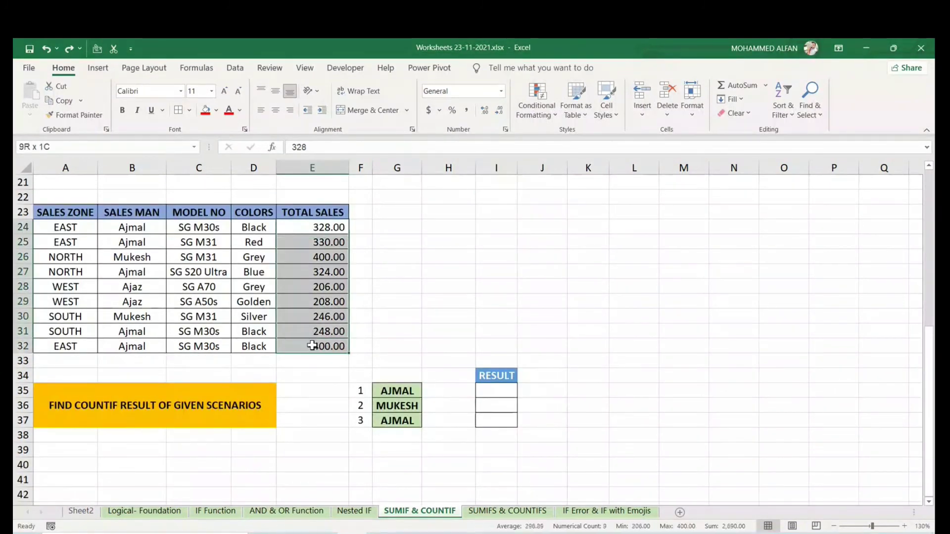
{"action": "left_click", "coordinate": [699, 357]}
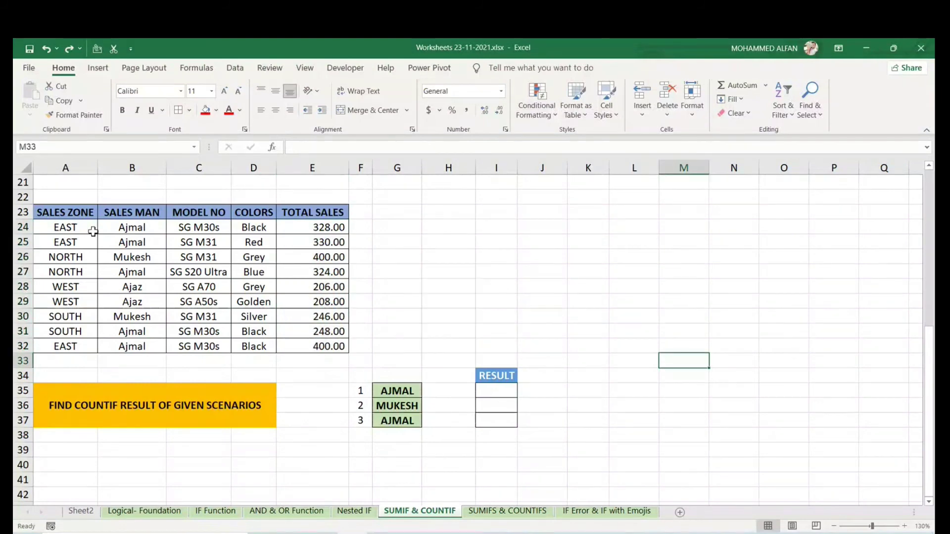
{"action": "left_click", "coordinate": [142, 229]}
{"action": "left_click", "coordinate": [132, 272]}
{"action": "left_click", "coordinate": [135, 332]}
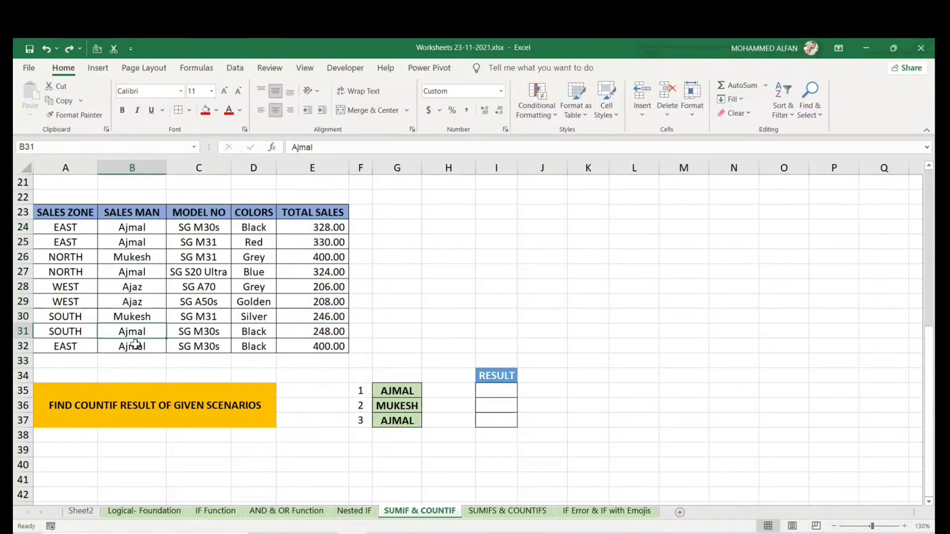
{"action": "left_click", "coordinate": [135, 347]}
- Enter =COUNTIF(B23:B32,G35) in I35, counting 5 entries for AJMAL
{"action": "left_click", "coordinate": [503, 390]}
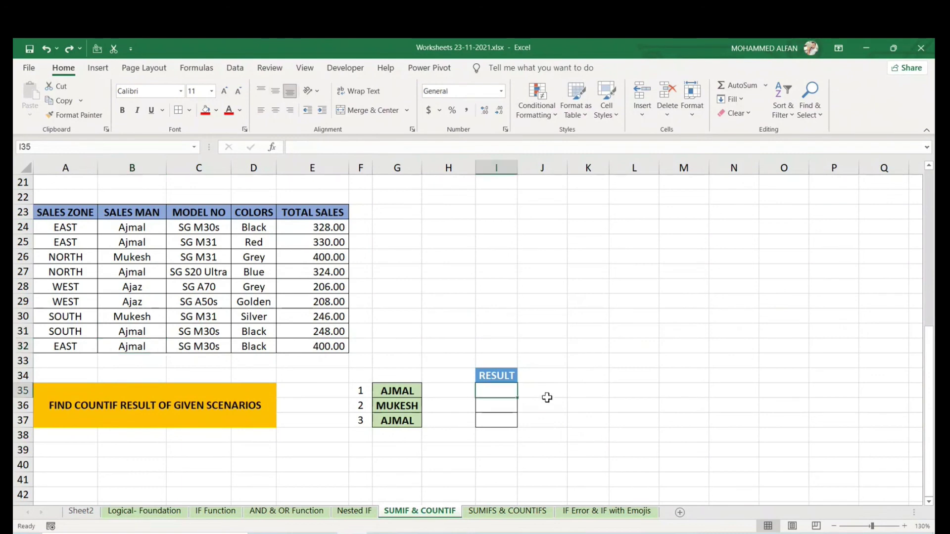
{"action": "type", "text": "=coun"}
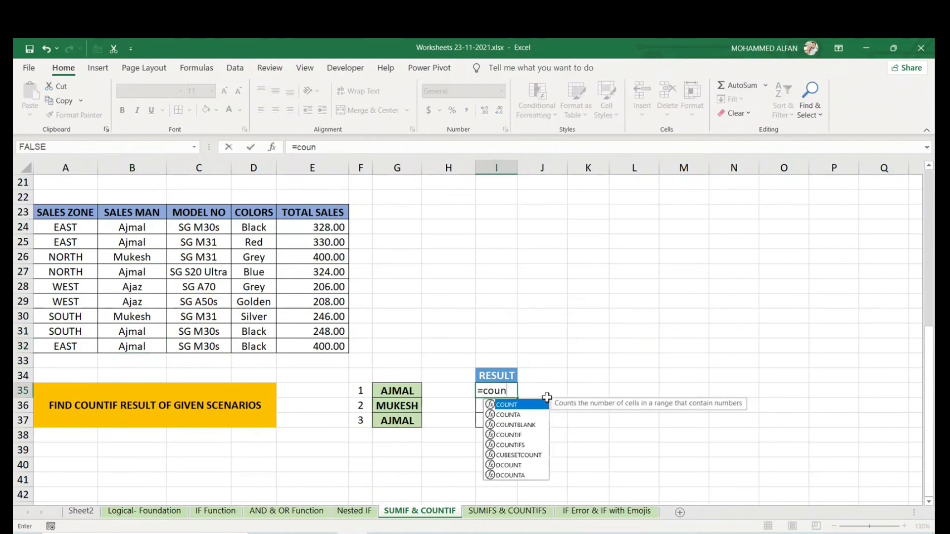
{"action": "double_click", "coordinate": [531, 437]}
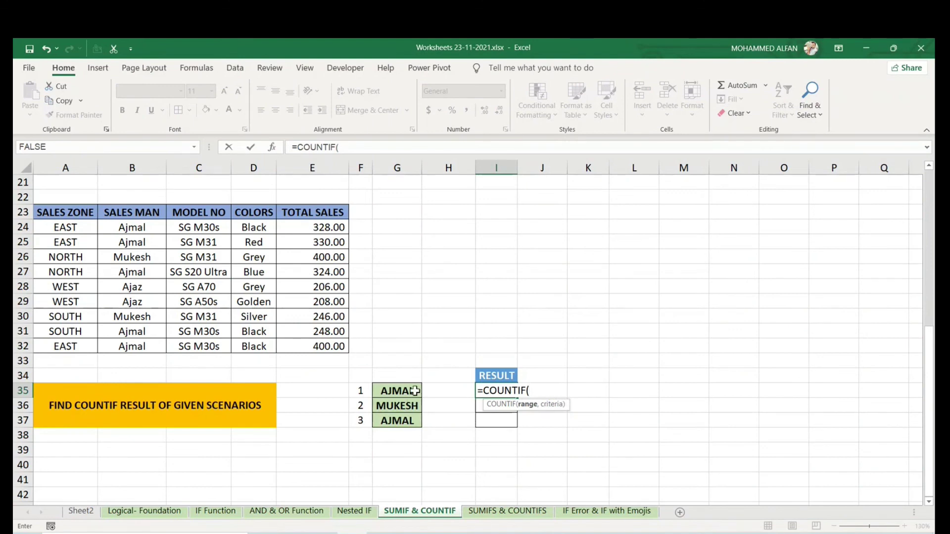
{"action": "left_click", "coordinate": [137, 216]}
{"action": "left_click_drag", "start_coordinate": [137, 217], "coordinate": [168, 346]}
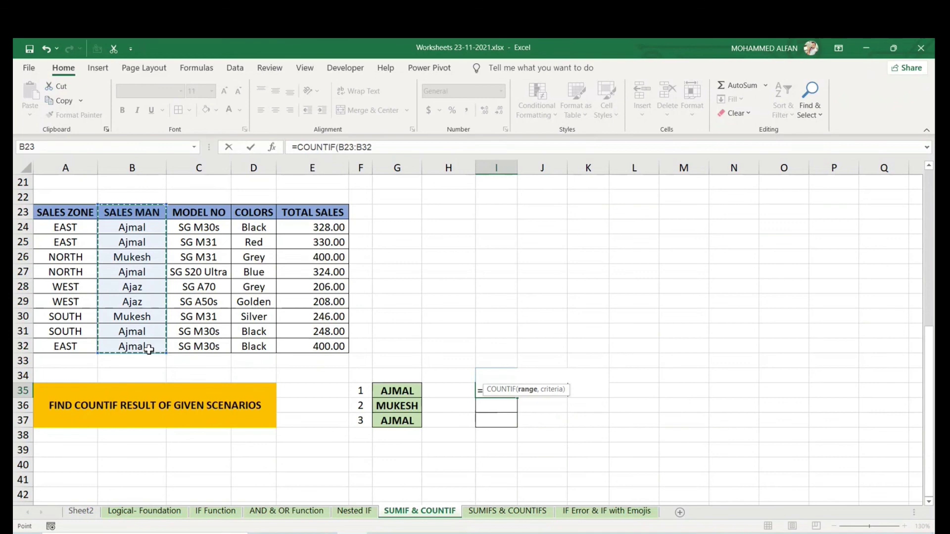
{"action": "type", "text": ","}
{"action": "left_click", "coordinate": [409, 389]}
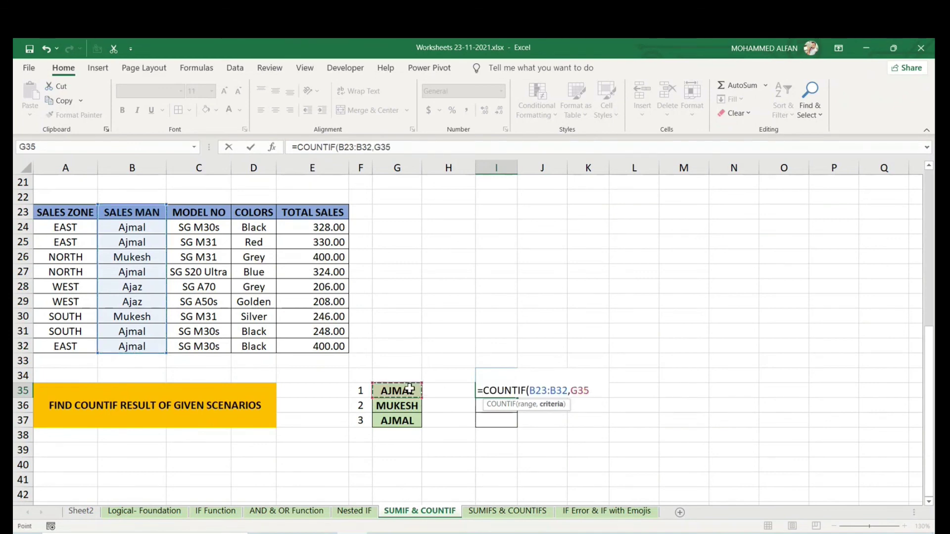
{"action": "type", "text": ")"}
{"action": "key", "text": "Return"}
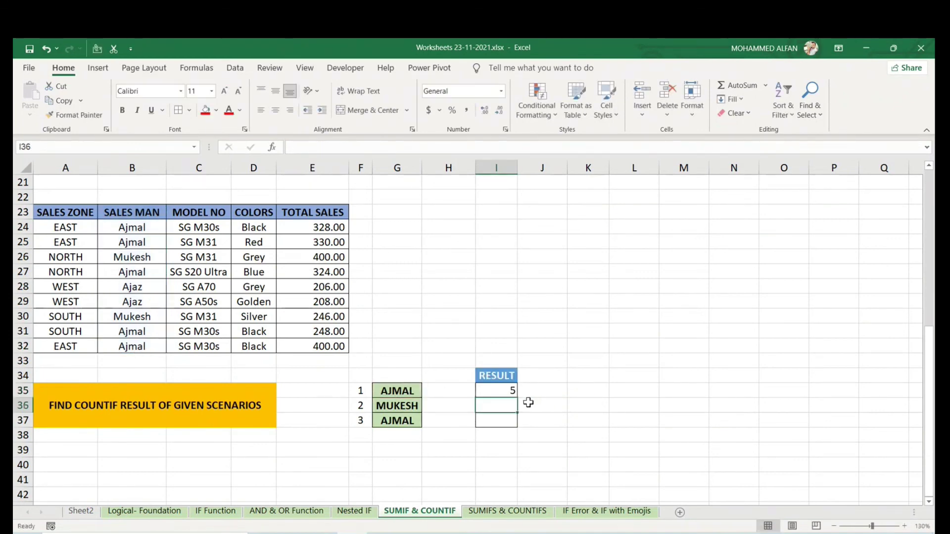
{"action": "left_click", "coordinate": [508, 392]}
{"action": "left_click", "coordinate": [397, 392]}
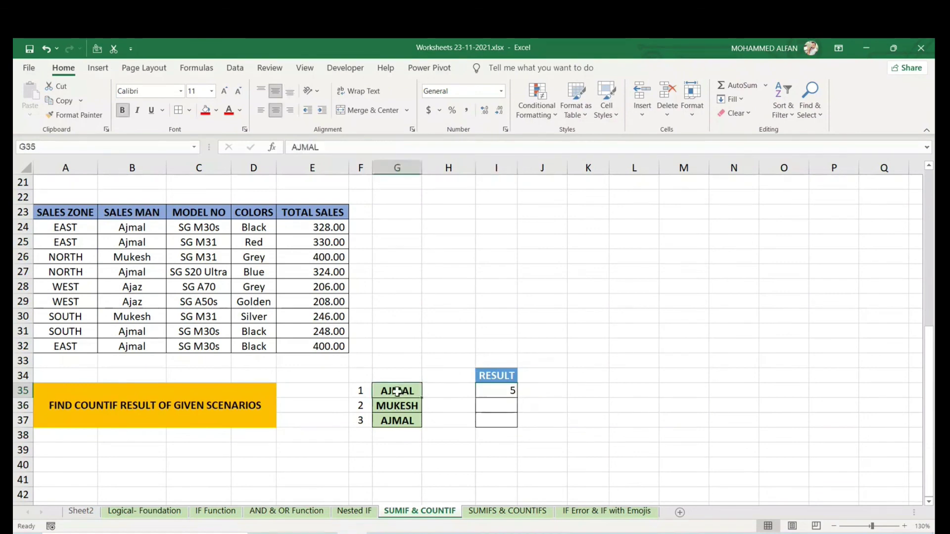
{"action": "key", "text": "Right"}
{"action": "key", "text": "Right"}
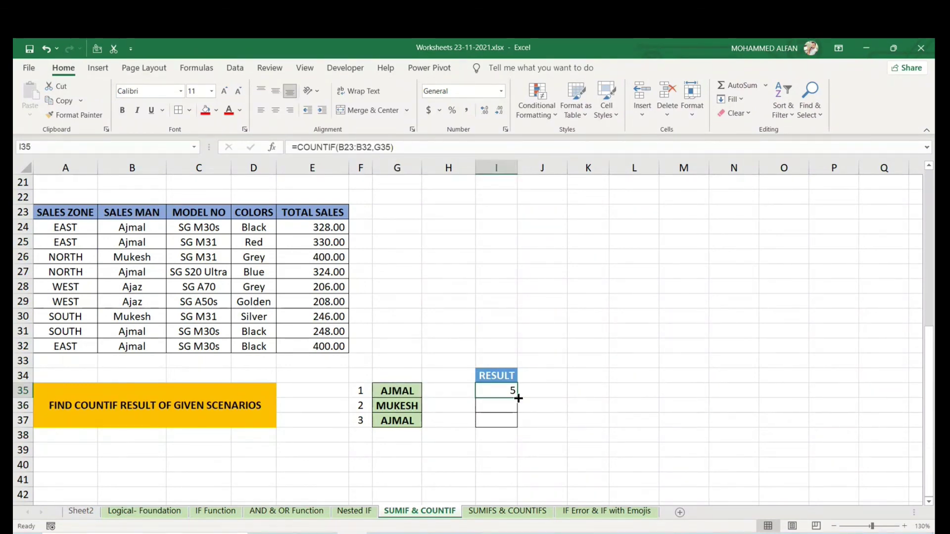
{"action": "scroll", "coordinate": [489, 358], "scroll_direction": "up", "scroll_amount": 5}
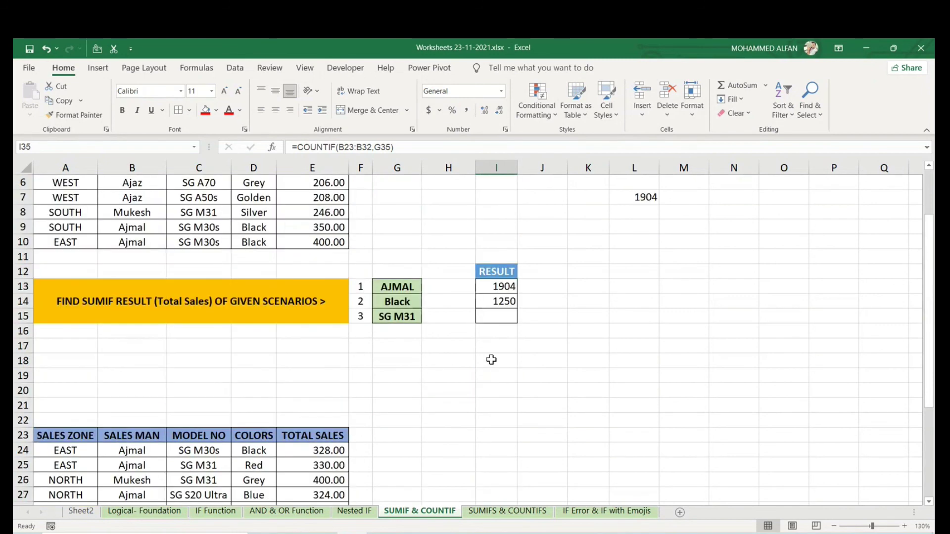